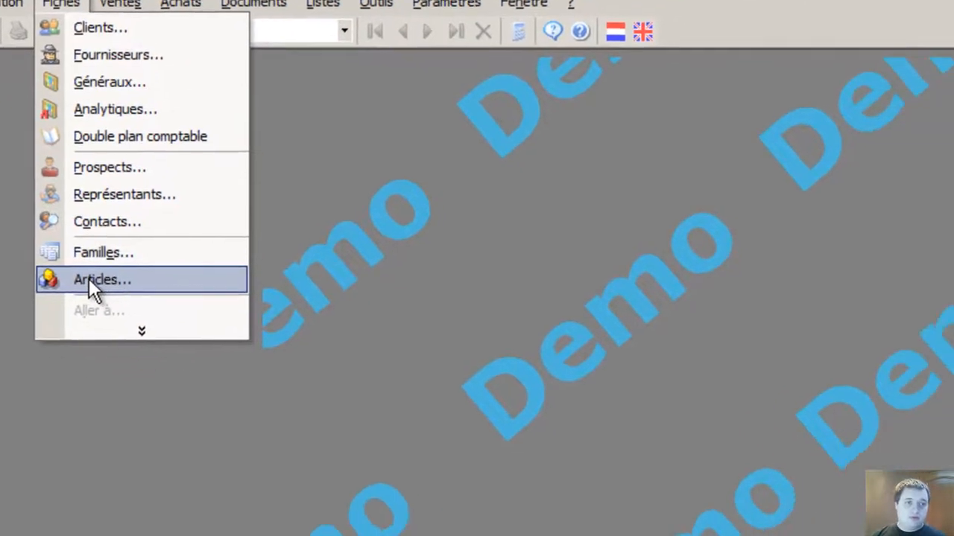
Create the article with reference 17.05.201 and the French label "Cahiers 100% recyclé blanc, 80gr, 36 feuillets".
click(210, 335)
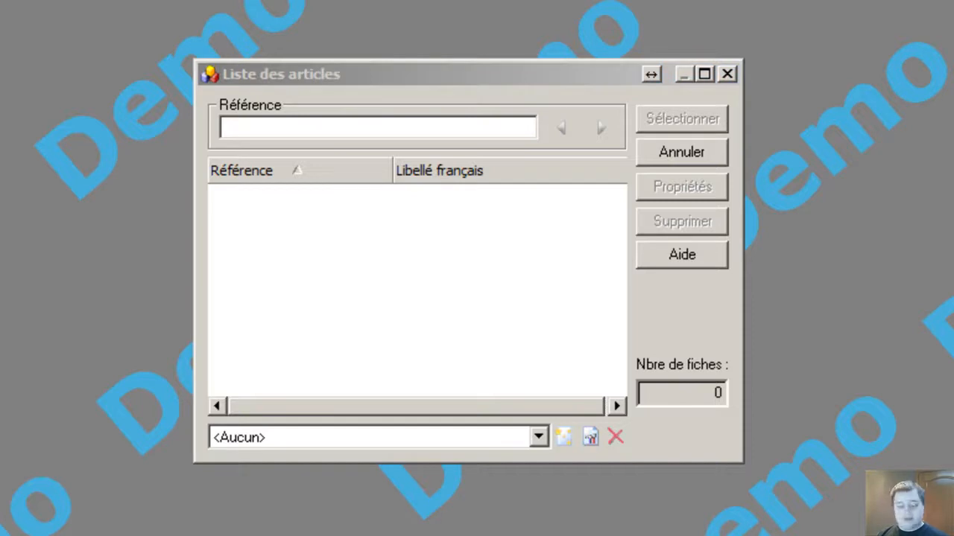
click(329, 125)
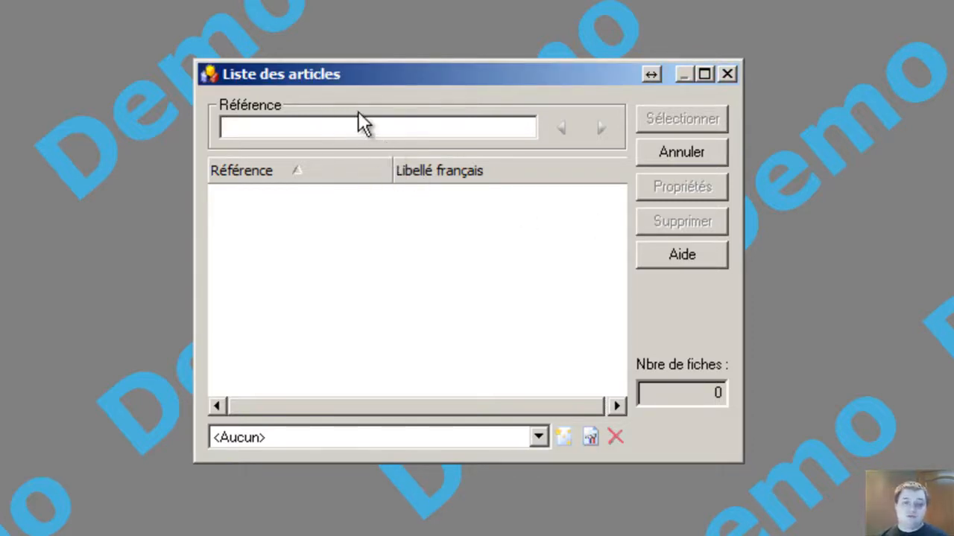
text(17.05.201)
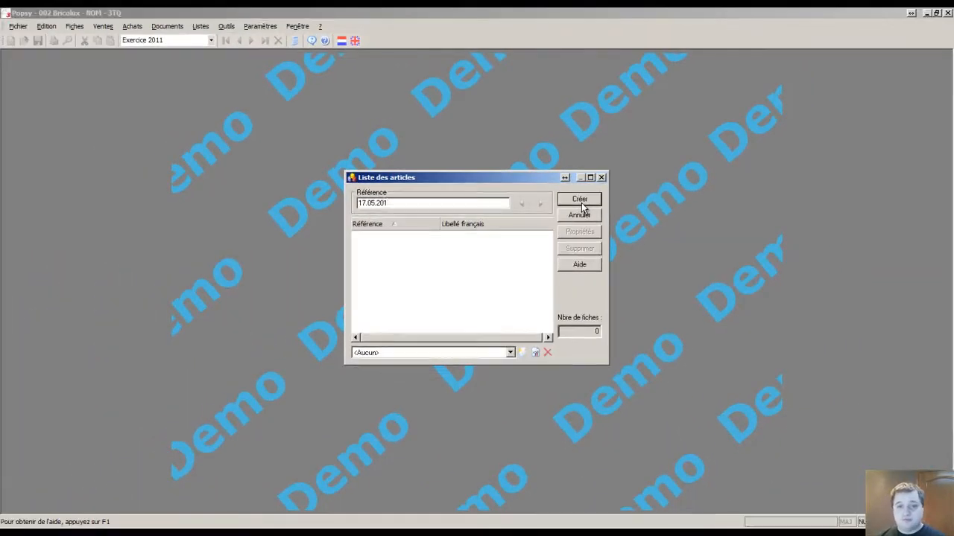
key(Return)
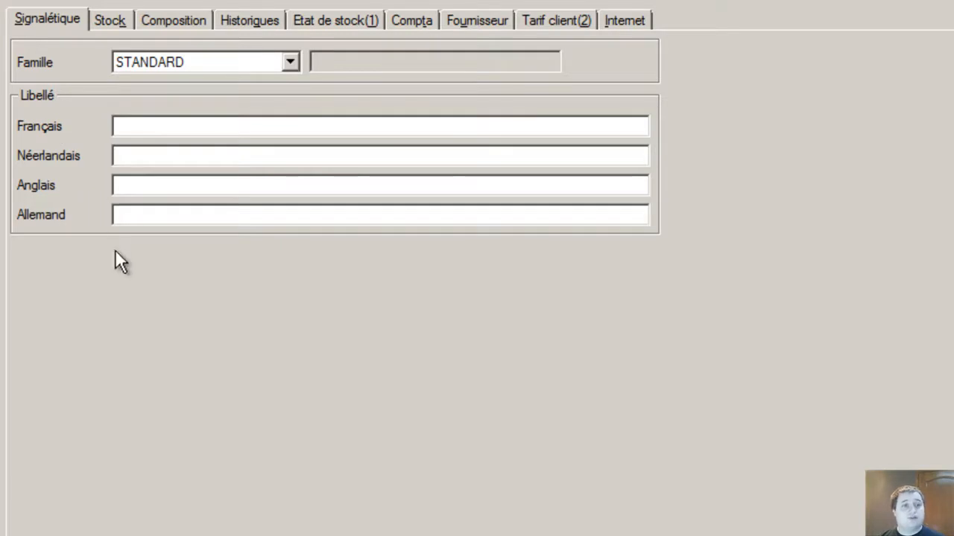
click(127, 128)
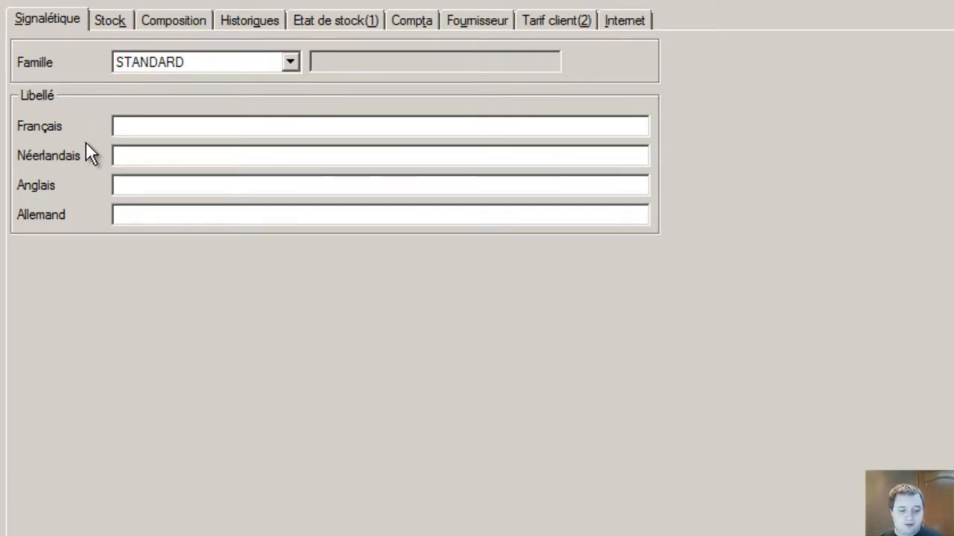
text(Cahiers 100% recyclé blanc, 80gr, 36 feuillets)
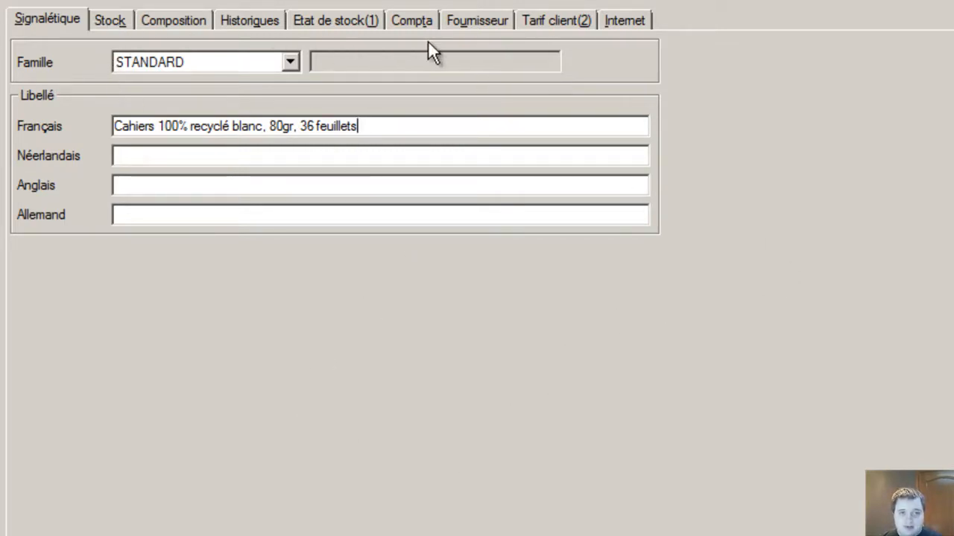
Review the article's stock options, history, stock status and accounting settings for sales and purchases.
click(106, 20)
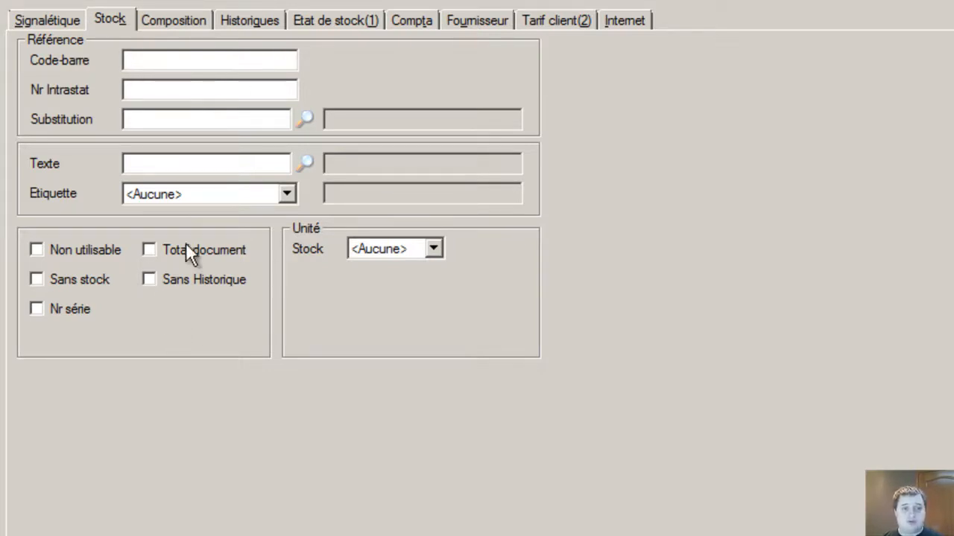
click(250, 20)
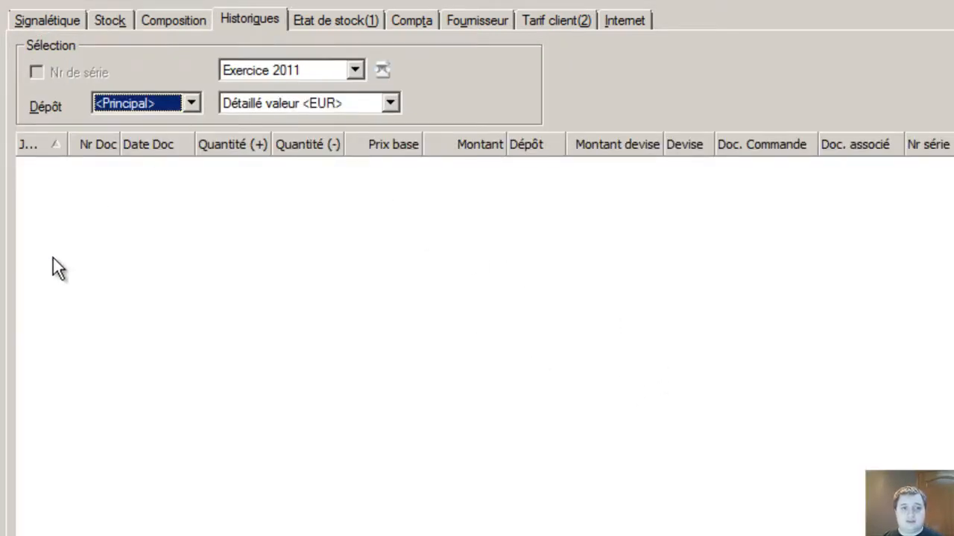
click(333, 23)
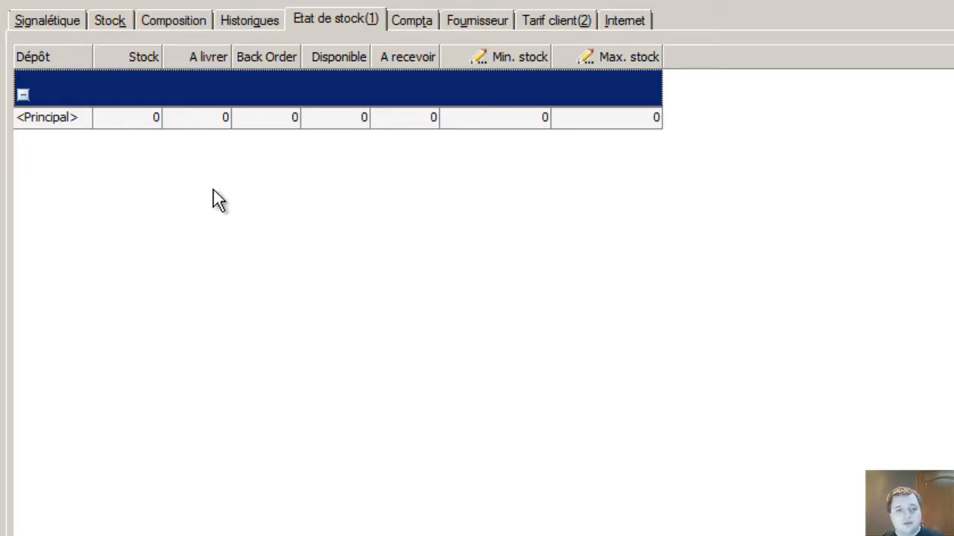
click(412, 21)
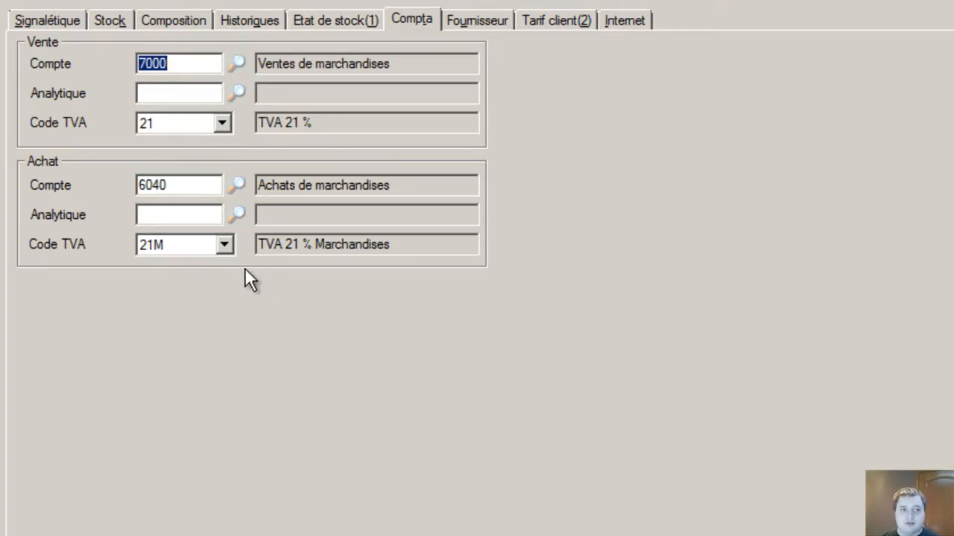
Start a new supplier price for the article and choose FNRS_GRO (Grossiste & Co) as the supplier.
click(468, 22)
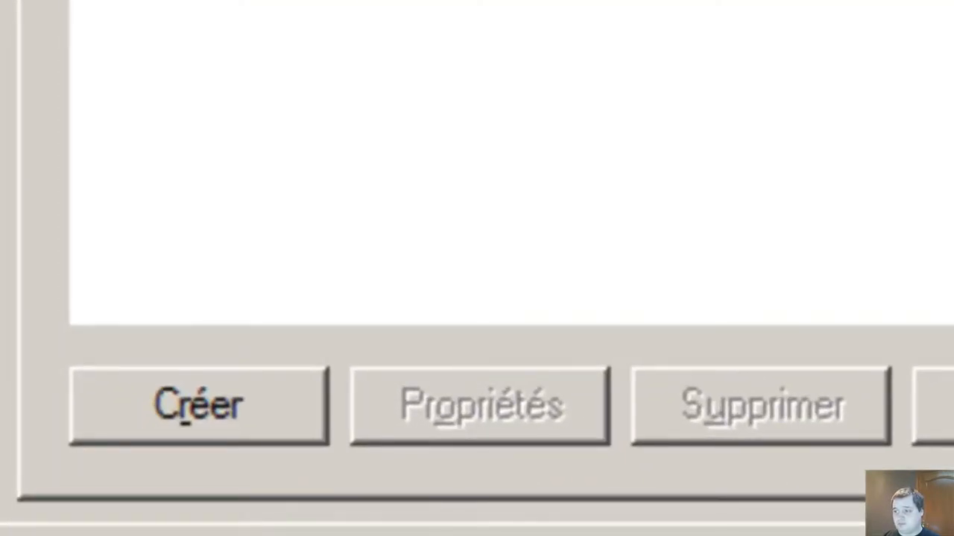
click(86, 432)
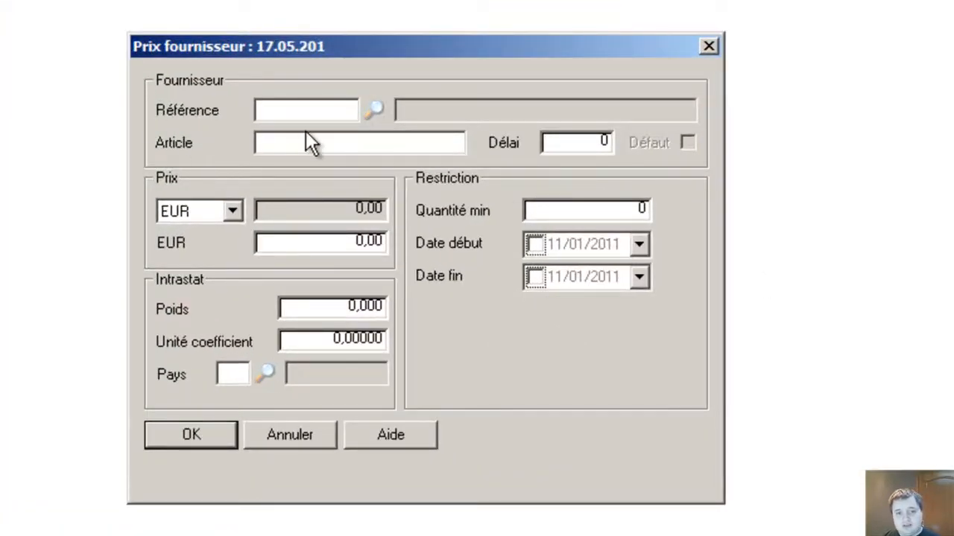
click(376, 110)
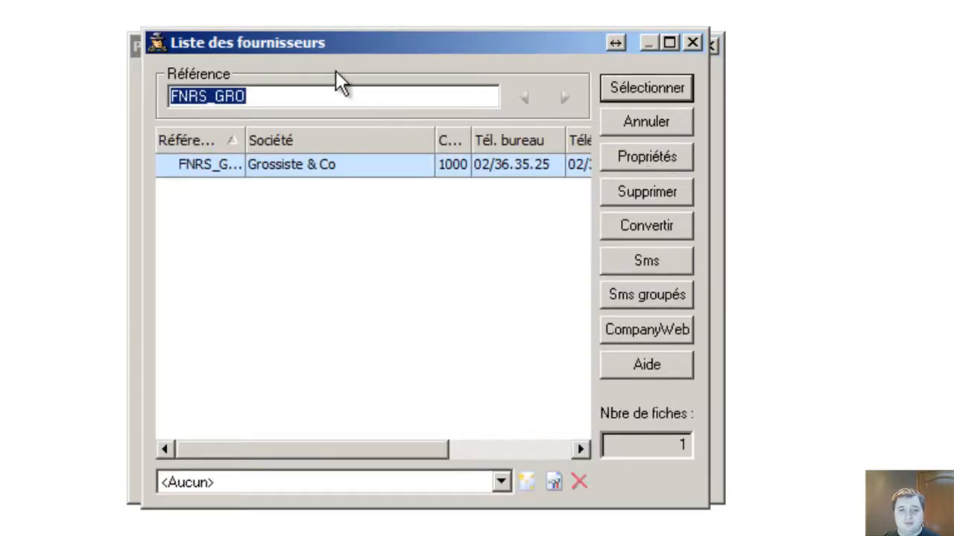
click(170, 166)
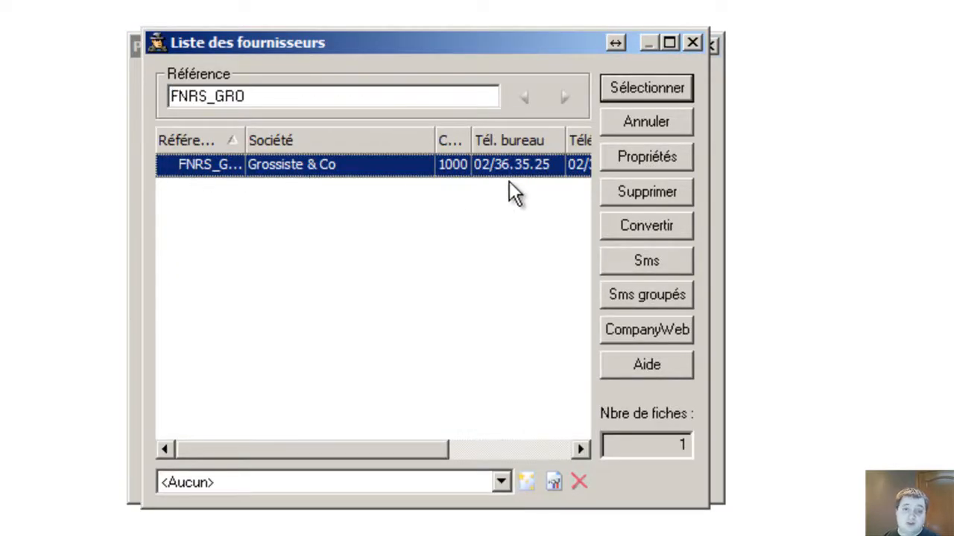
click(646, 88)
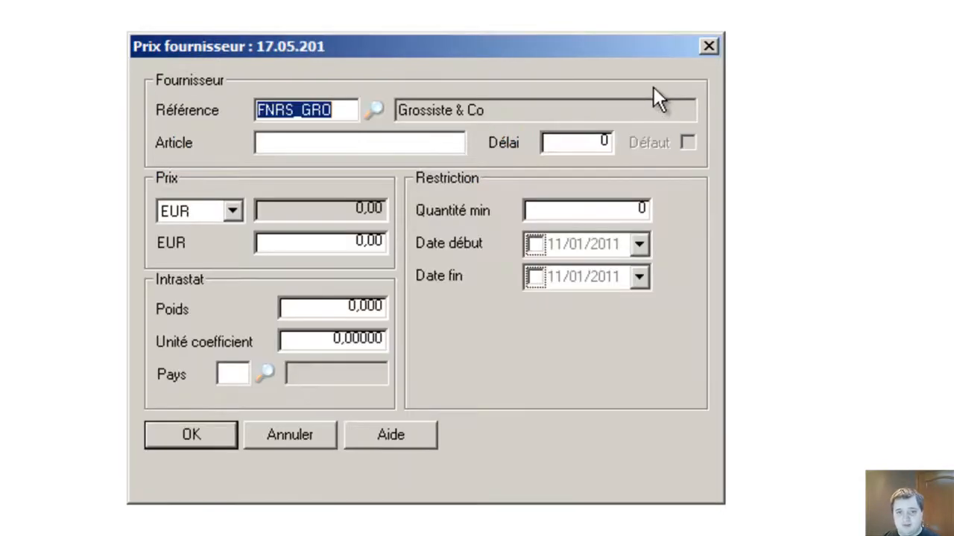
Enter CAHIER-80GR-36FEUILL as the supplier's article reference and set the delivery delay to 10.
click(367, 142)
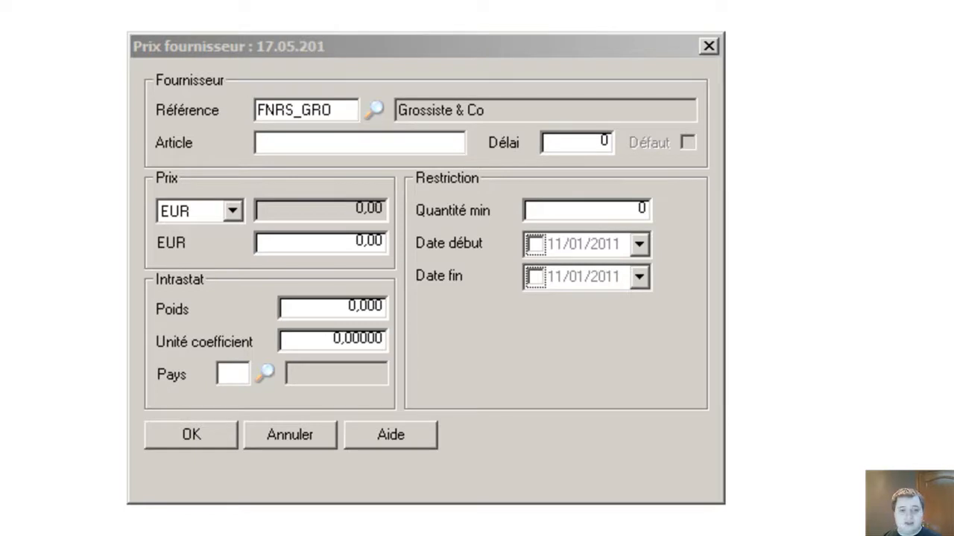
click(393, 141)
text(CAHIER-80GR-36FEUILL)
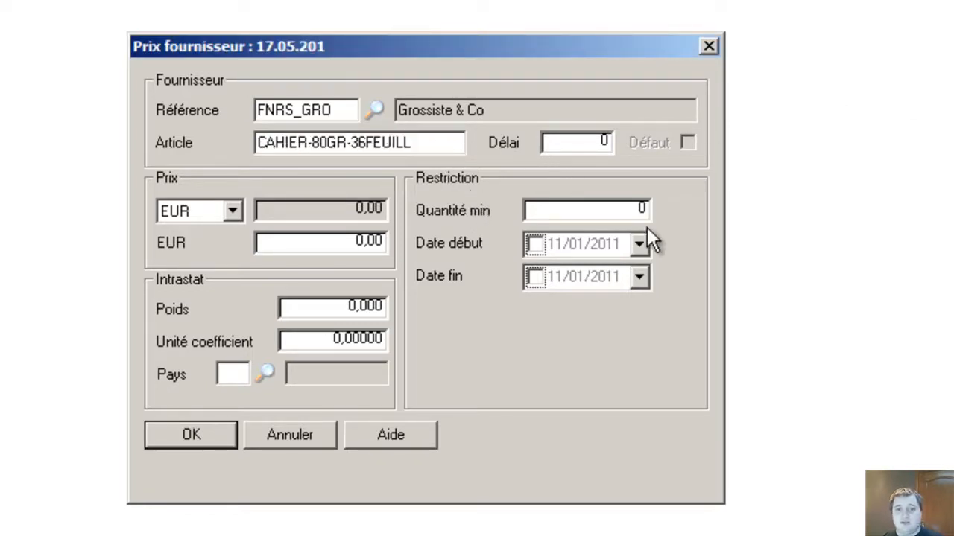
key(Tab)
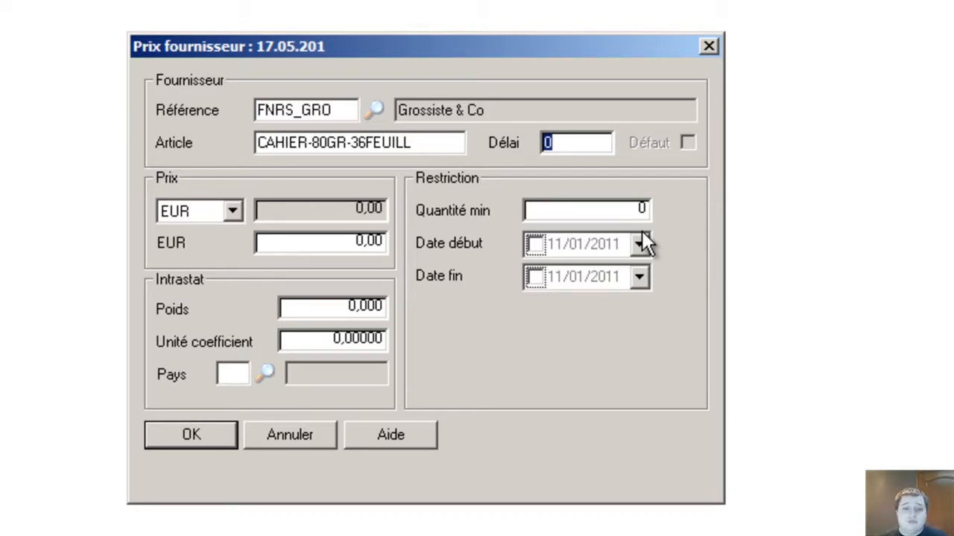
text(10)
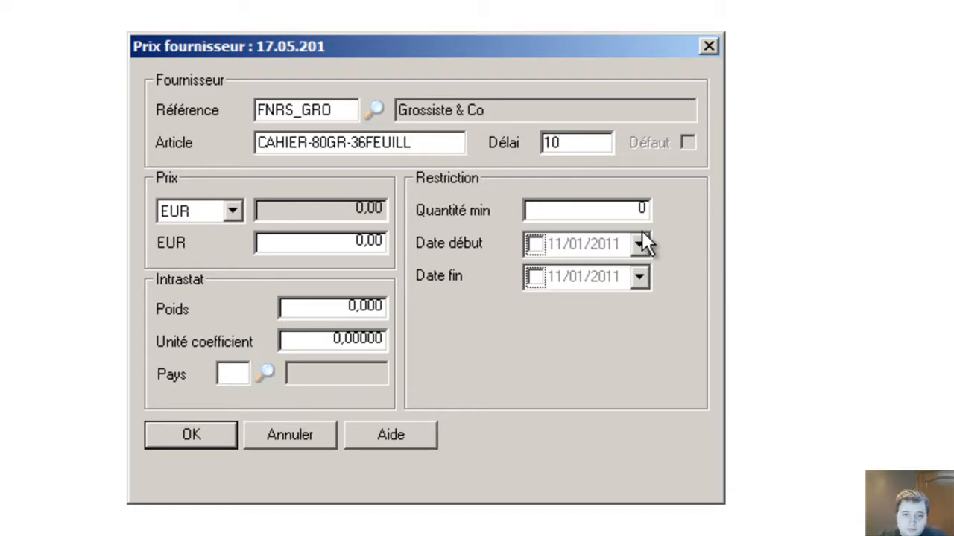
Set the supplier's purchase price to 8.97 EUR.
key(Tab)
key(Tab)
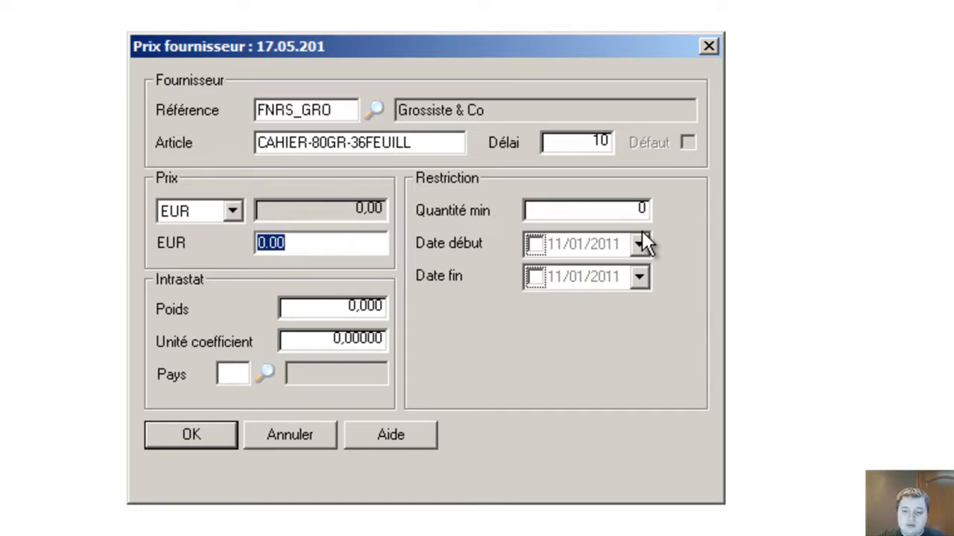
text(897)
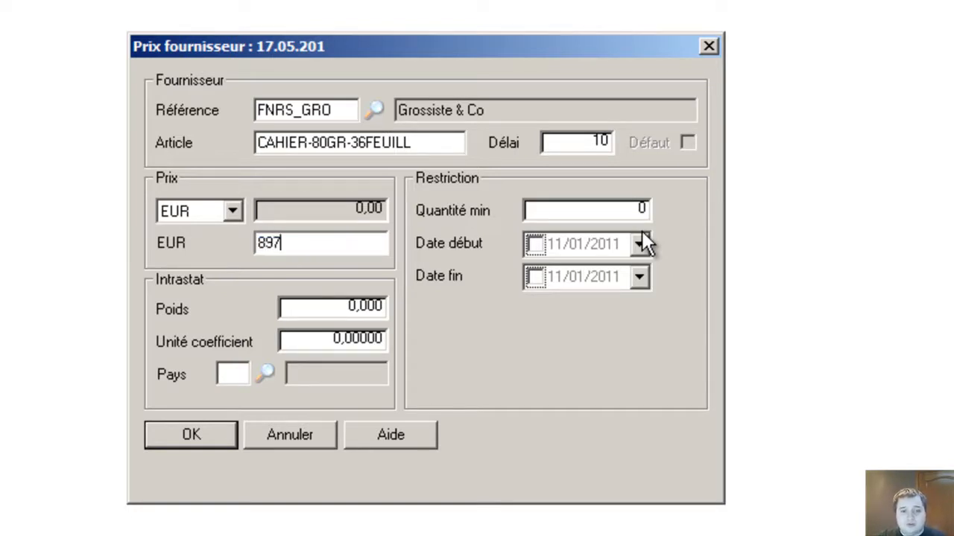
key(BackSpace)
key(BackSpace)
text(.97)
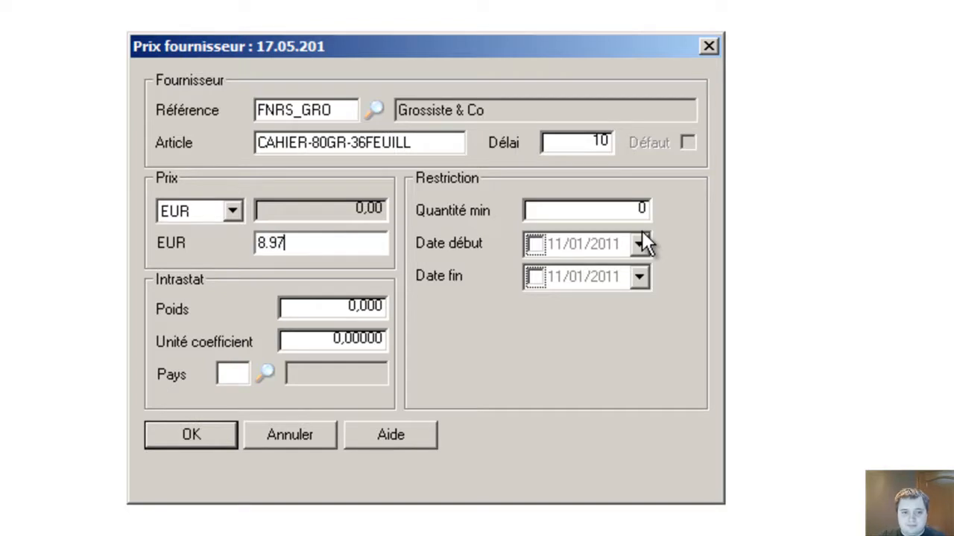
Save the supplier price with a minimum quantity of 20 and widen the Fournisseur column in the price list.
key(Tab)
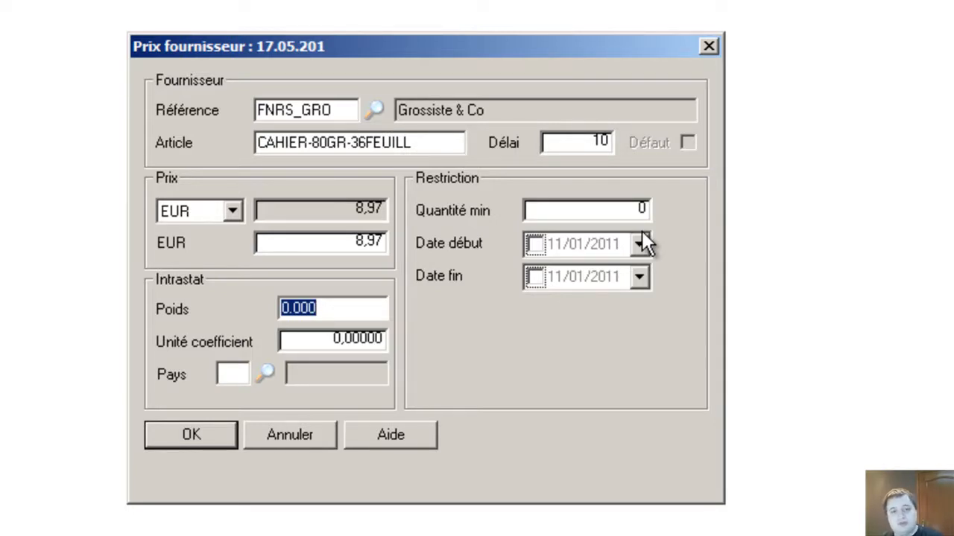
key(Tab)
key(Tab)
key(Tab)
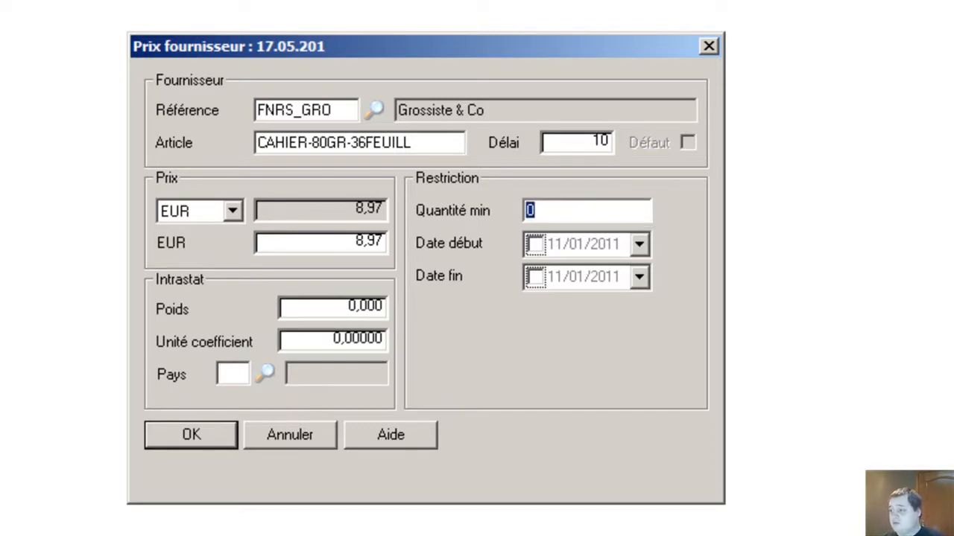
key(alt+Tab)
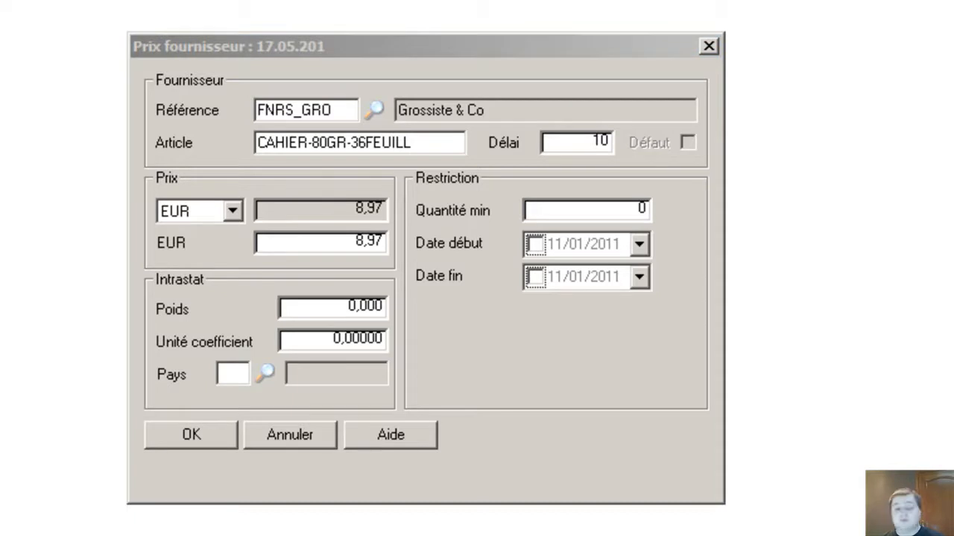
click(539, 212)
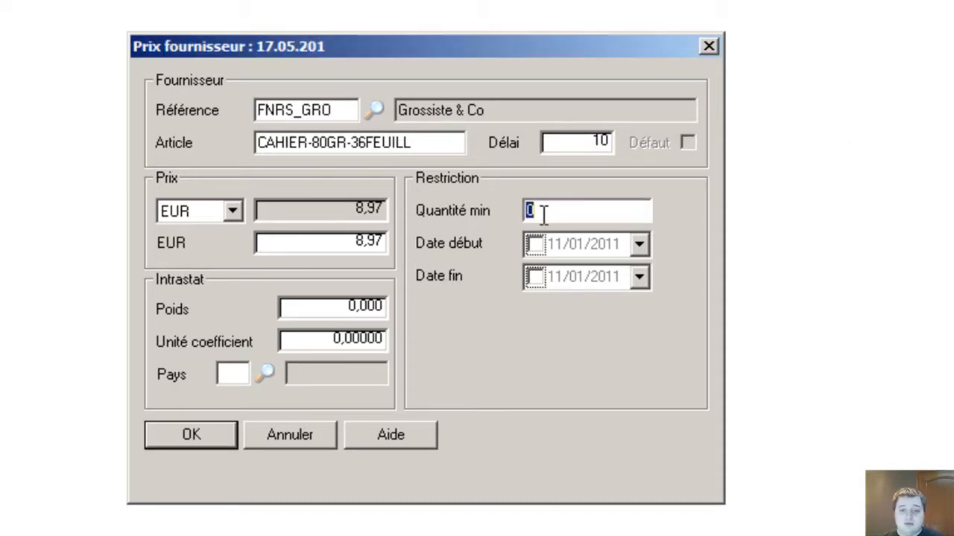
text(20)
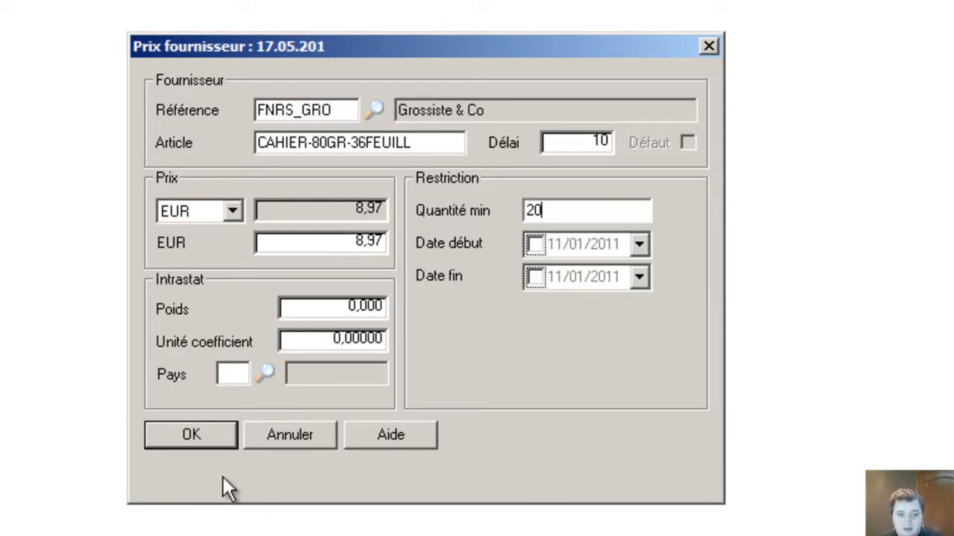
click(191, 435)
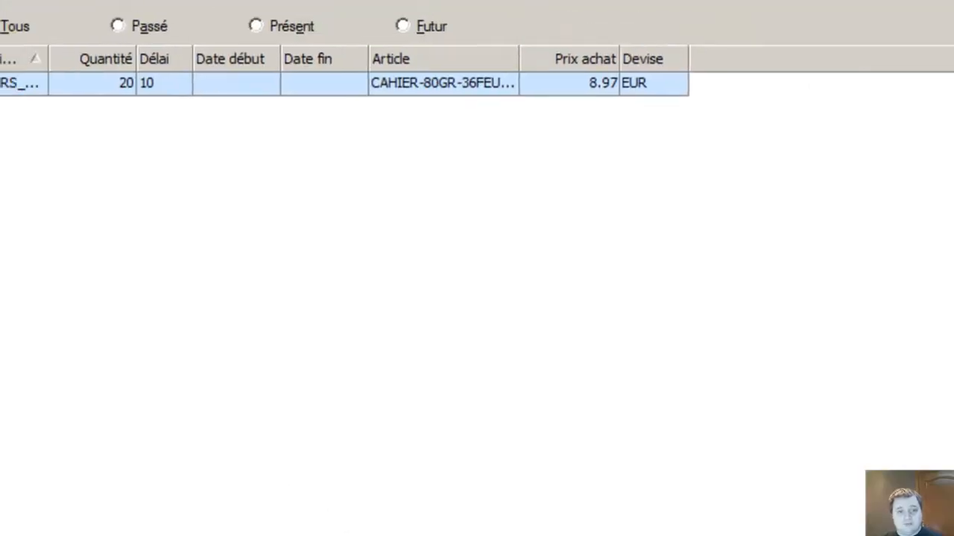
drag(126, 103, 225, 102)
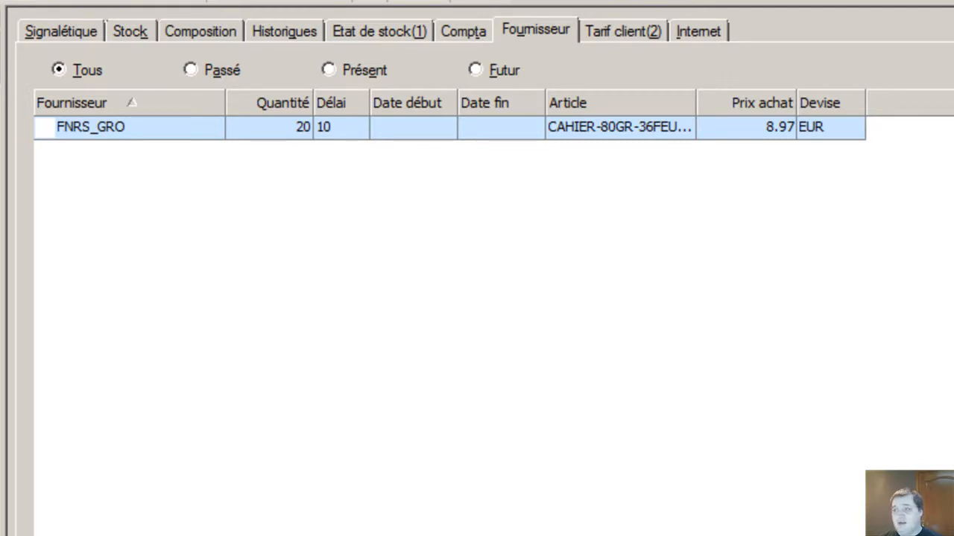
Start a new customer price for the article without a specific client and set it to 13 EUR excluding VAT.
click(603, 26)
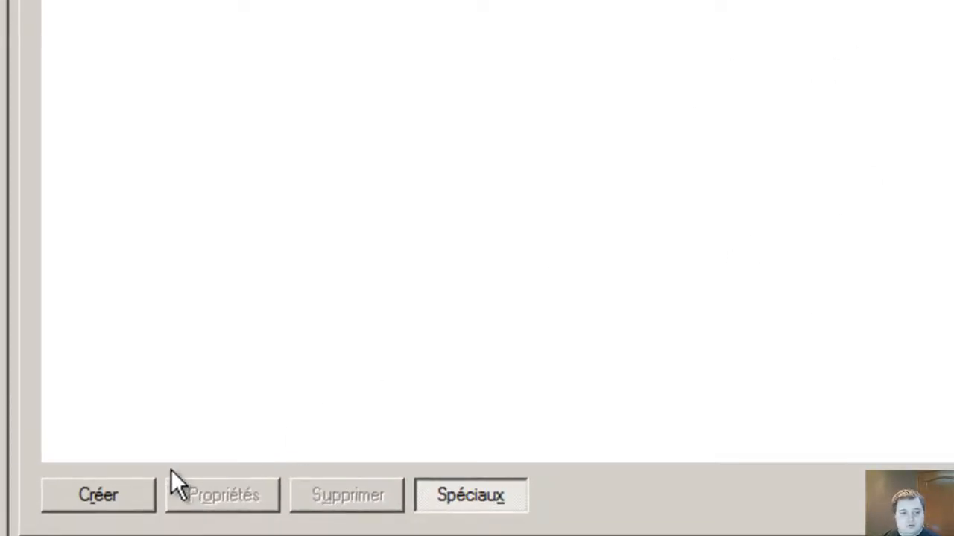
click(98, 495)
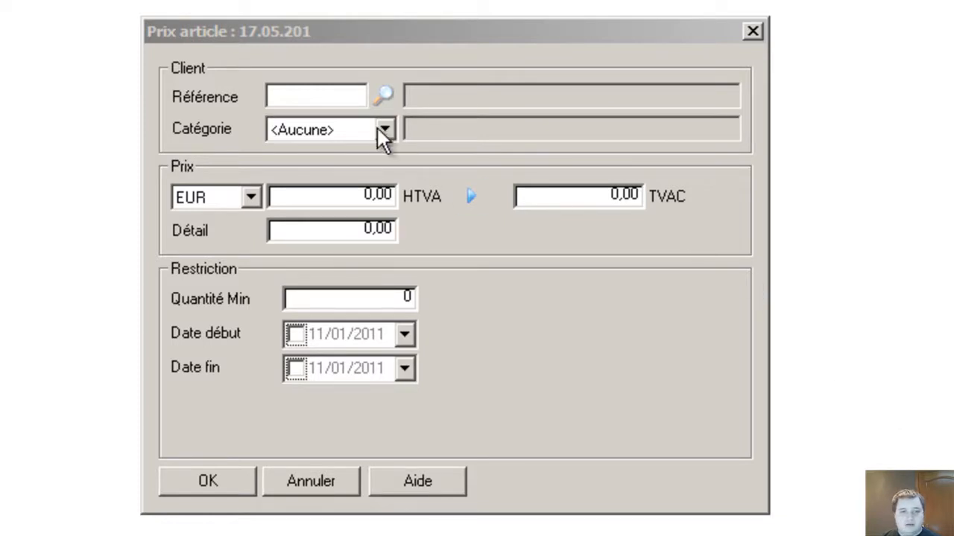
click(309, 96)
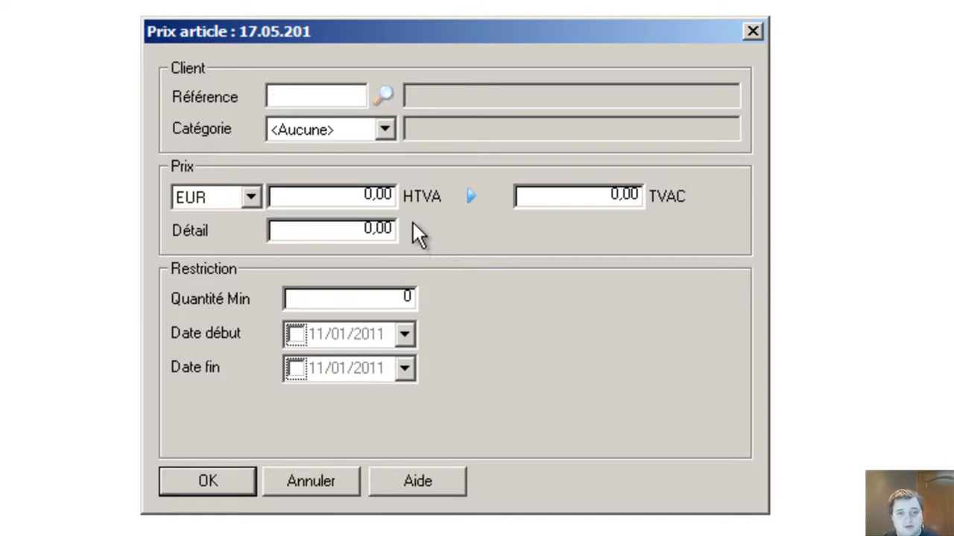
click(331, 200)
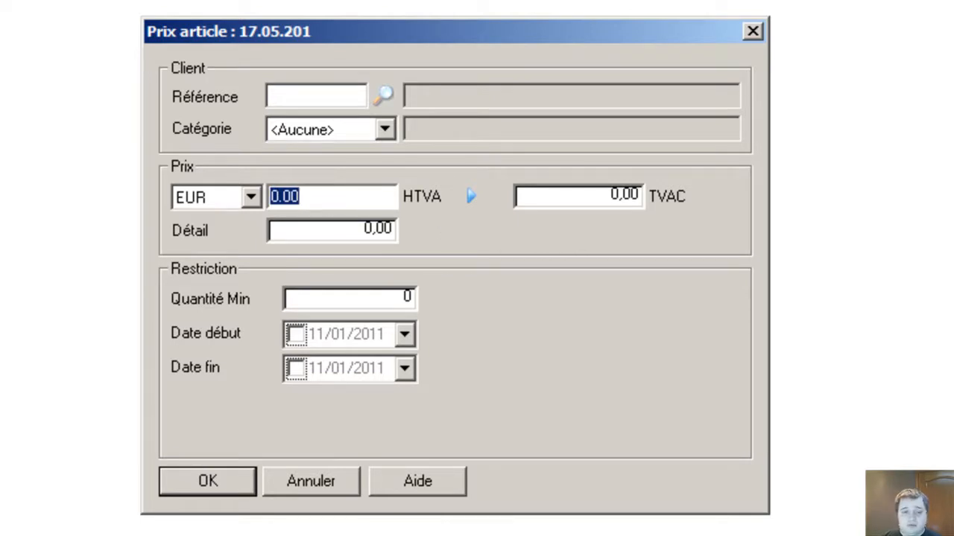
text(13)
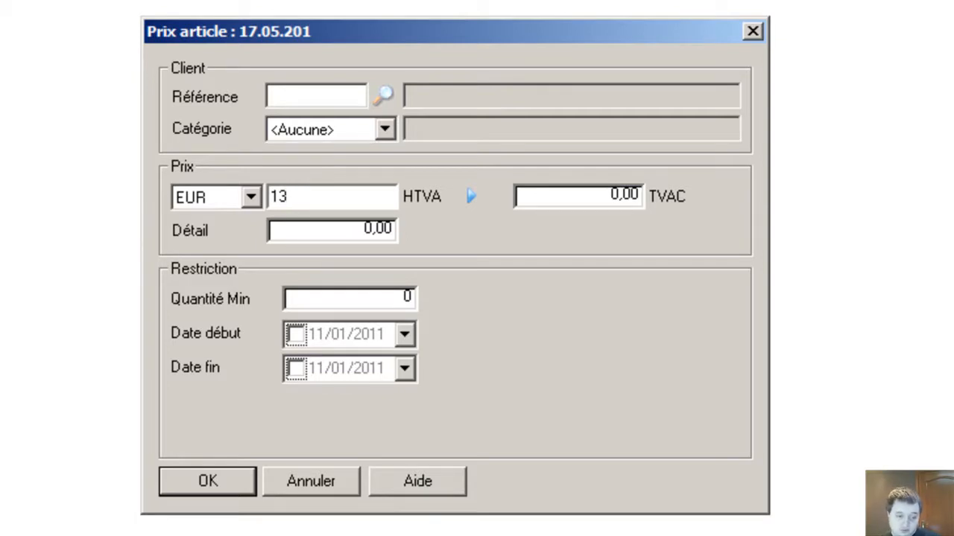
key(Tab)
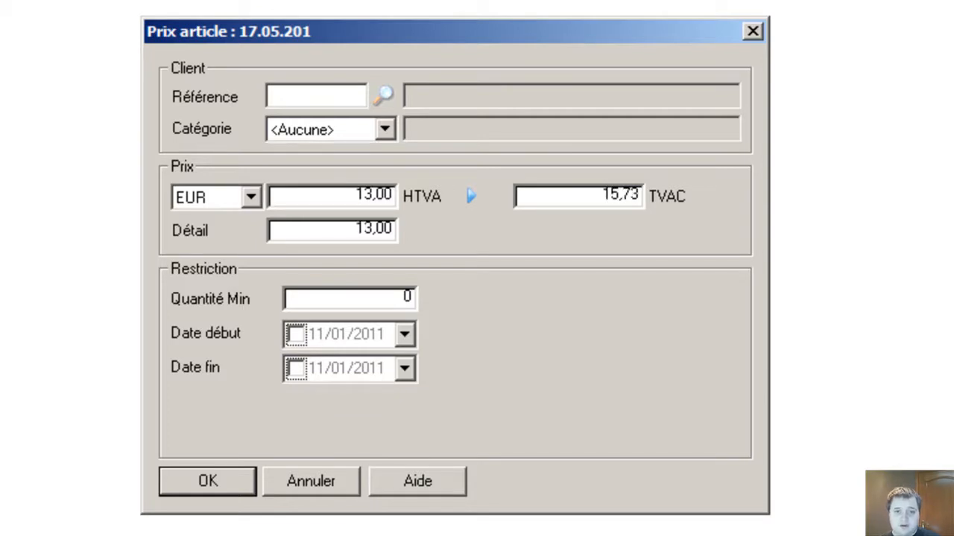
Set the customer price's minimum quantity to 1 and save the price.
key(Tab)
key(Tab)
key(Tab)
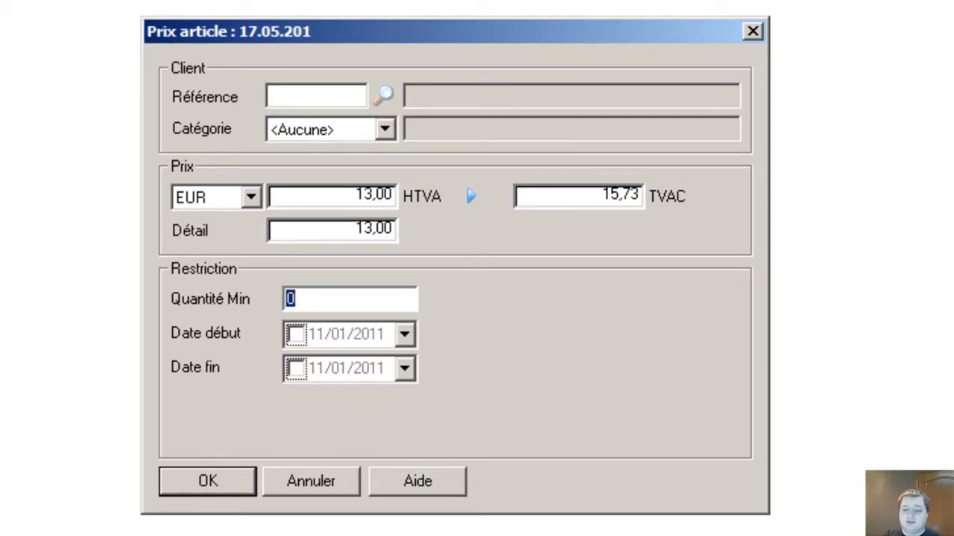
text(1)
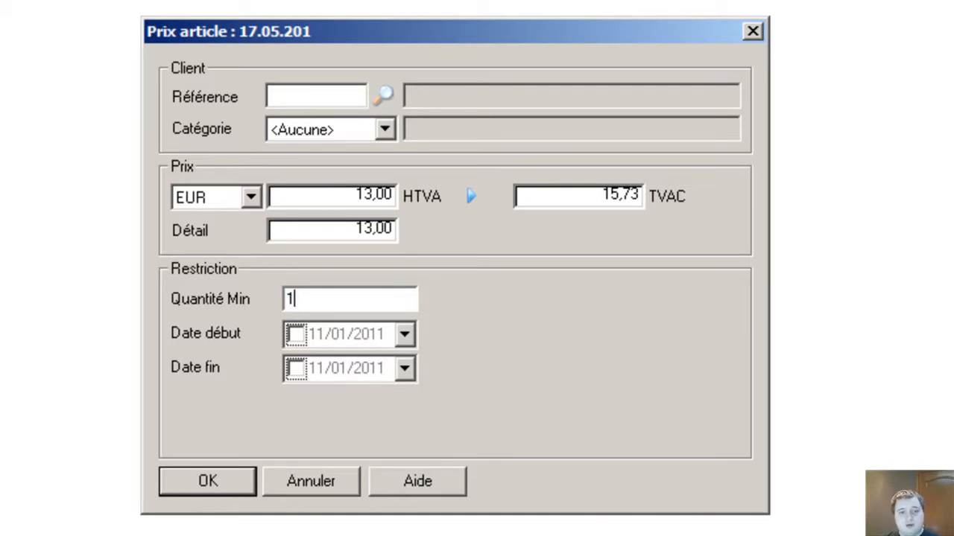
click(206, 479)
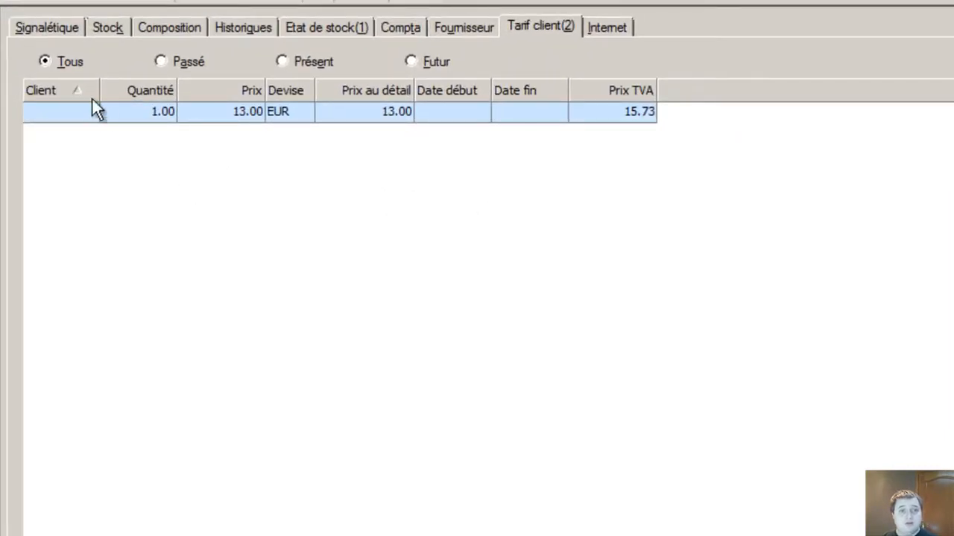
Review the new article's label, accounting settings, supplier price and customer price, and close the article record.
click(38, 31)
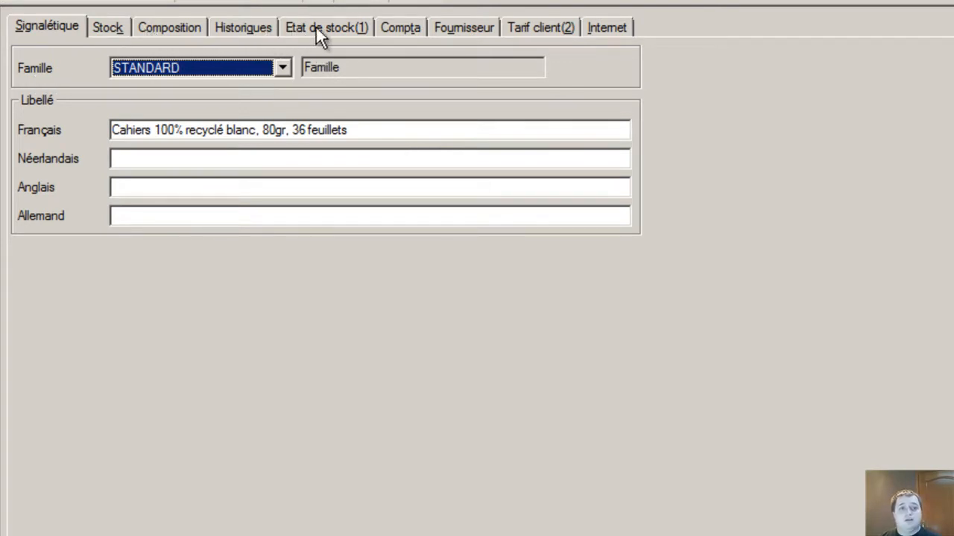
click(409, 29)
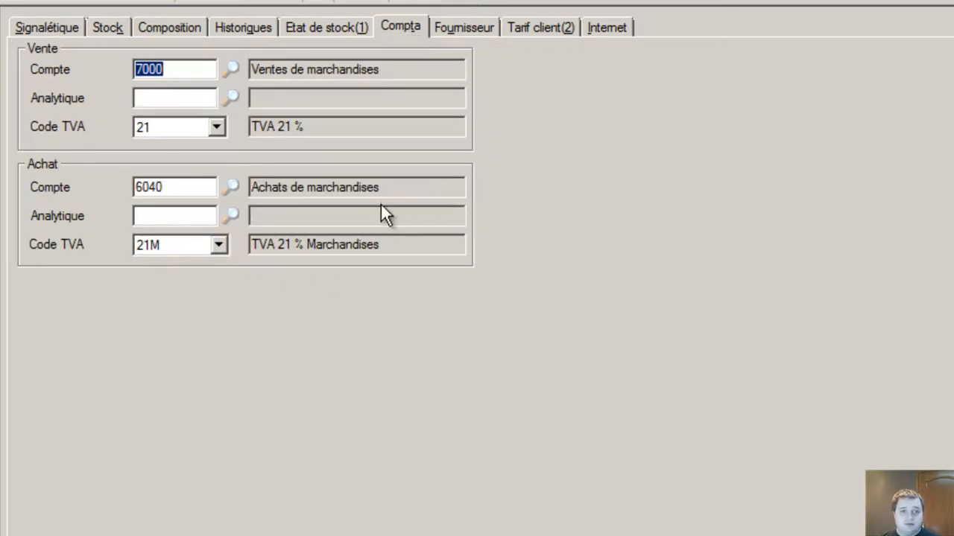
click(480, 30)
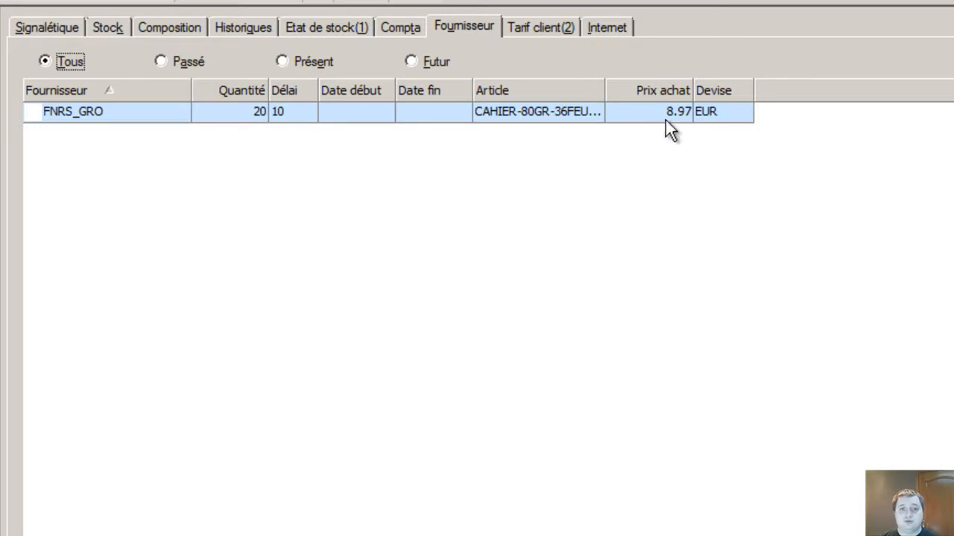
click(534, 34)
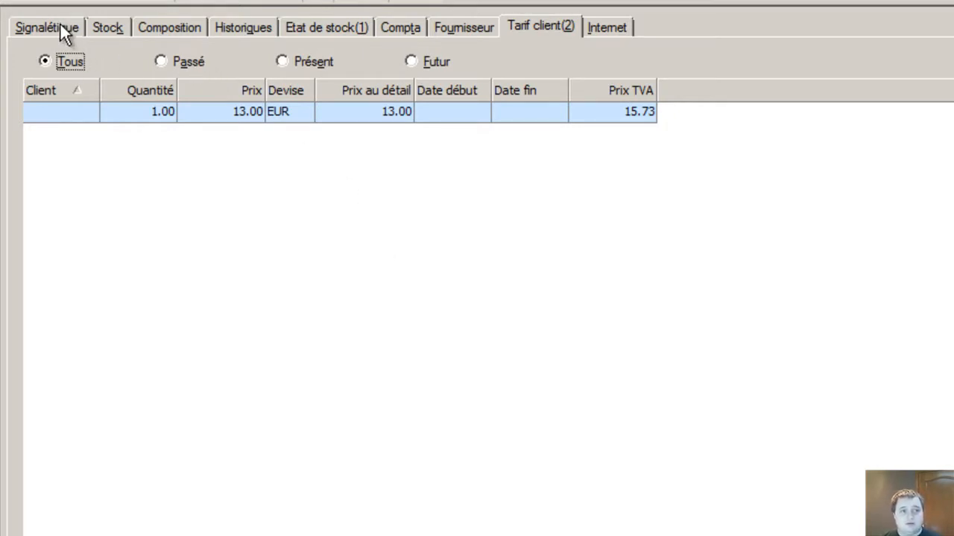
click(497, 238)
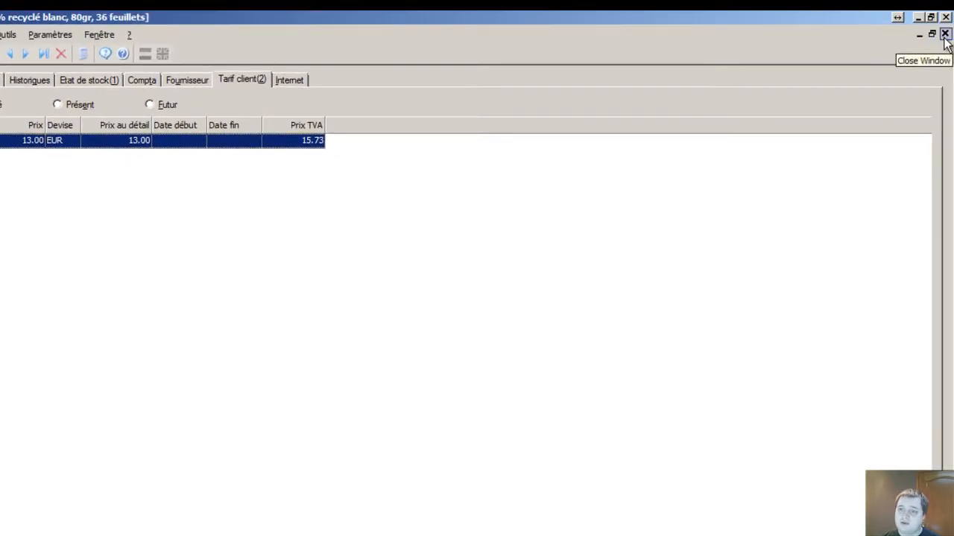
click(944, 35)
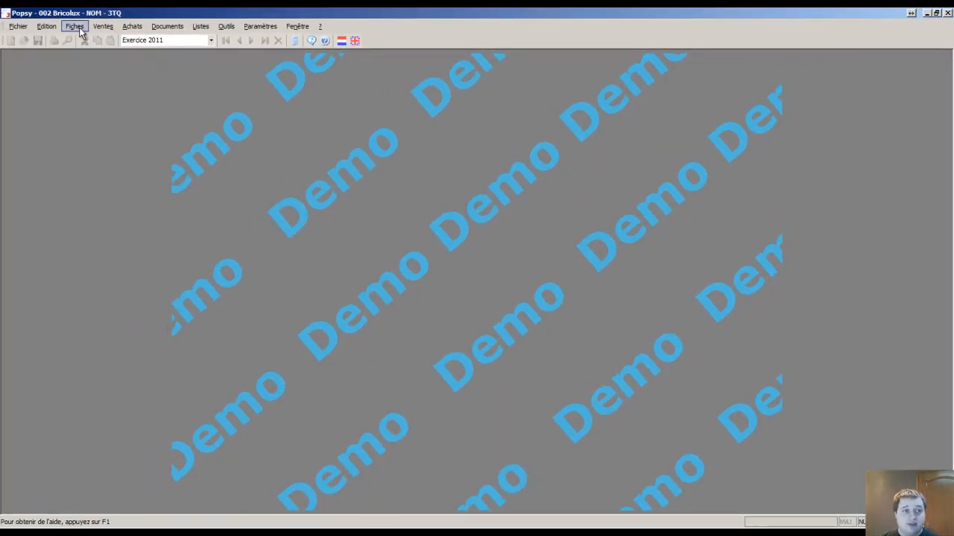
Open the properties of article 17.05.201 from the list of articles.
click(75, 26)
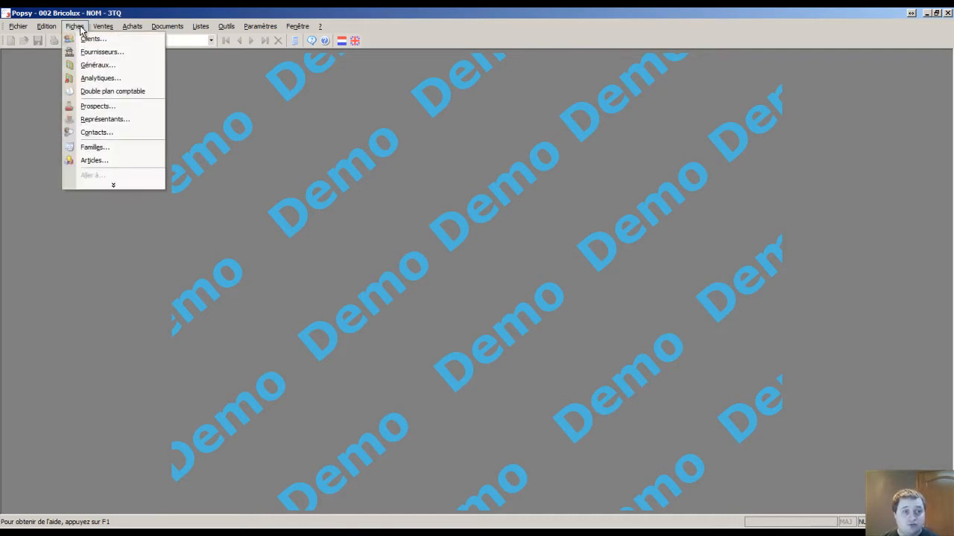
click(90, 160)
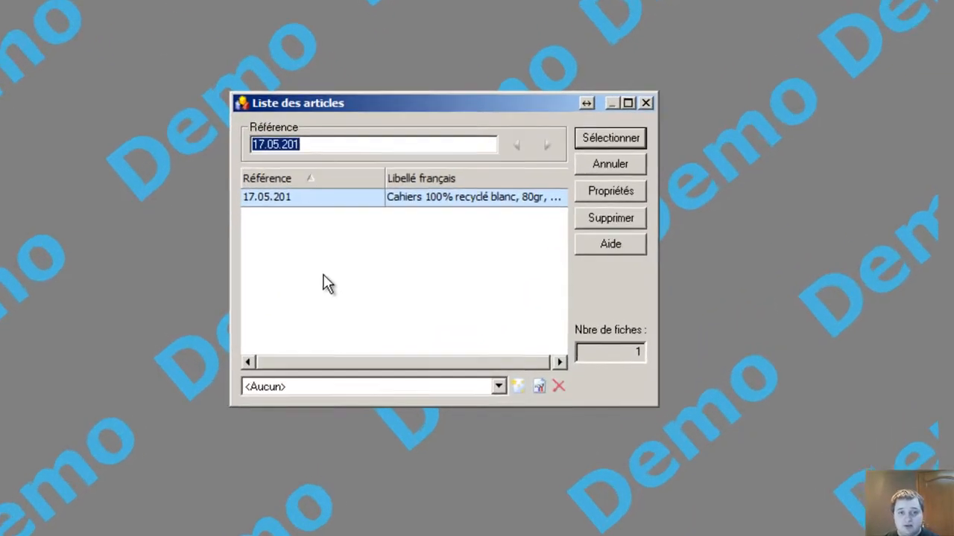
click(307, 200)
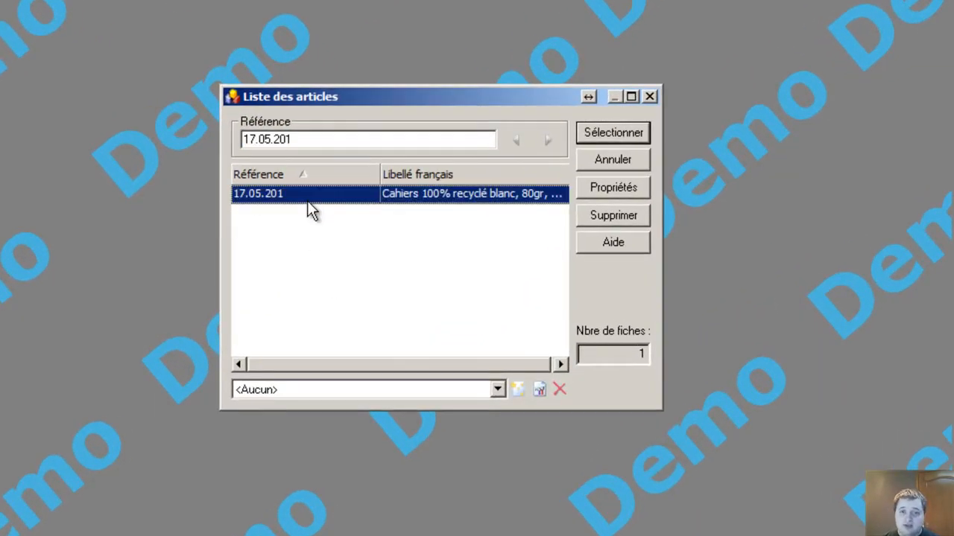
click(617, 186)
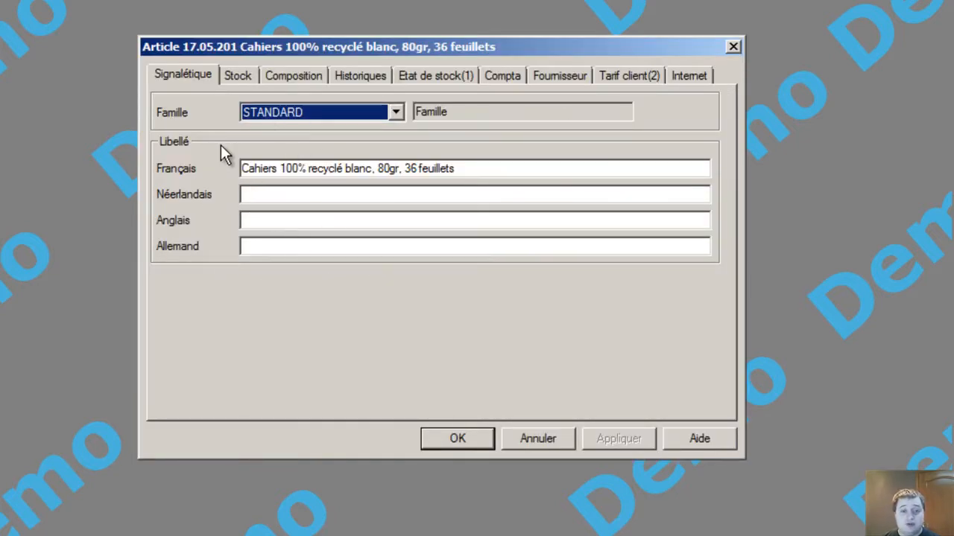
Check the article's accounting, supplier and customer price details and close its properties.
click(493, 79)
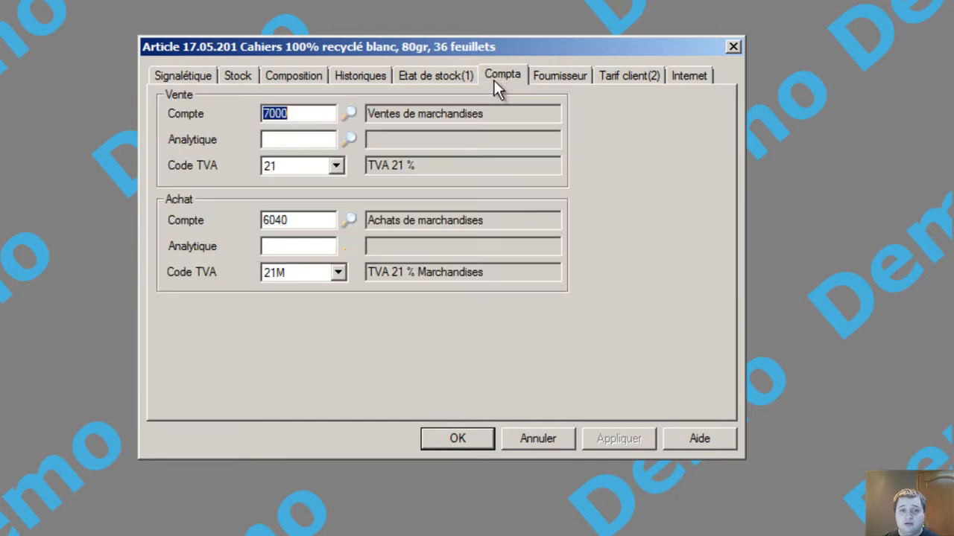
click(564, 78)
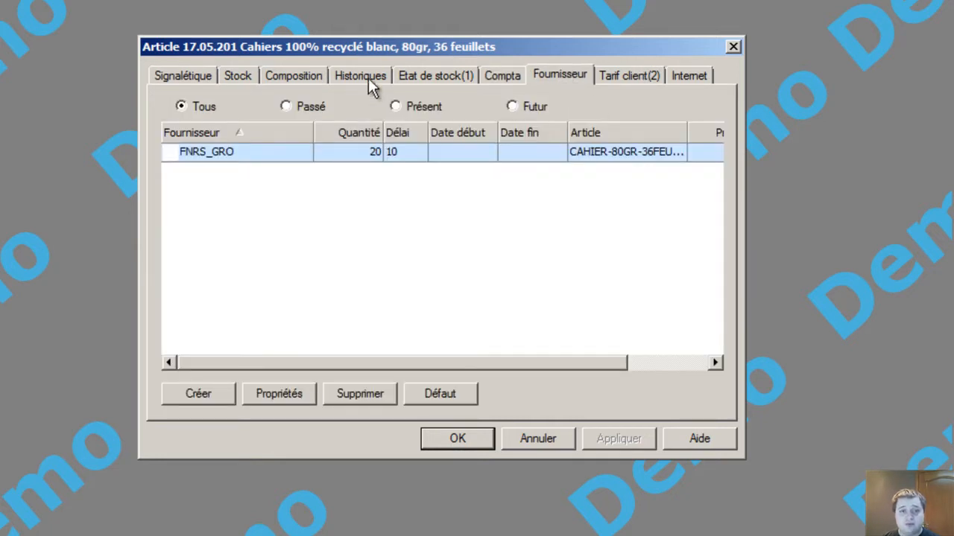
click(638, 79)
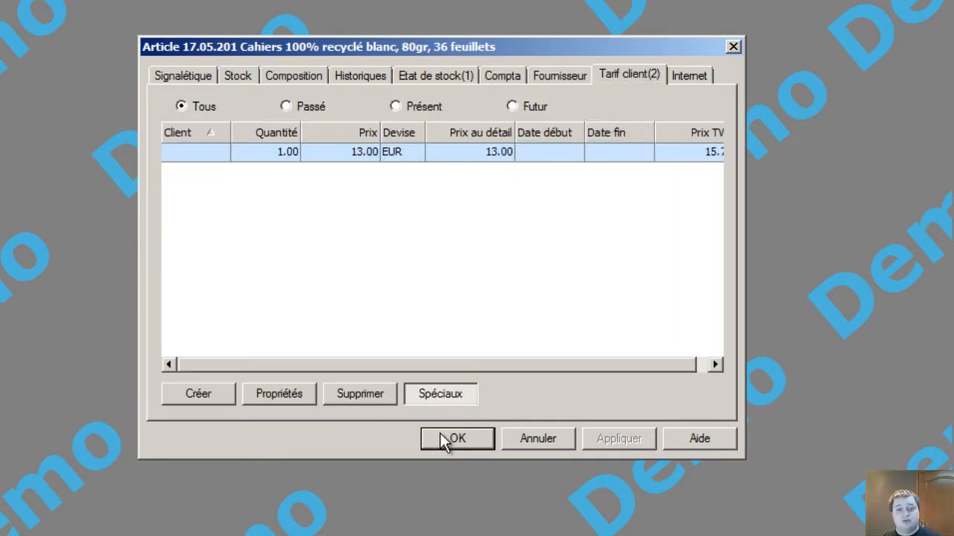
click(482, 439)
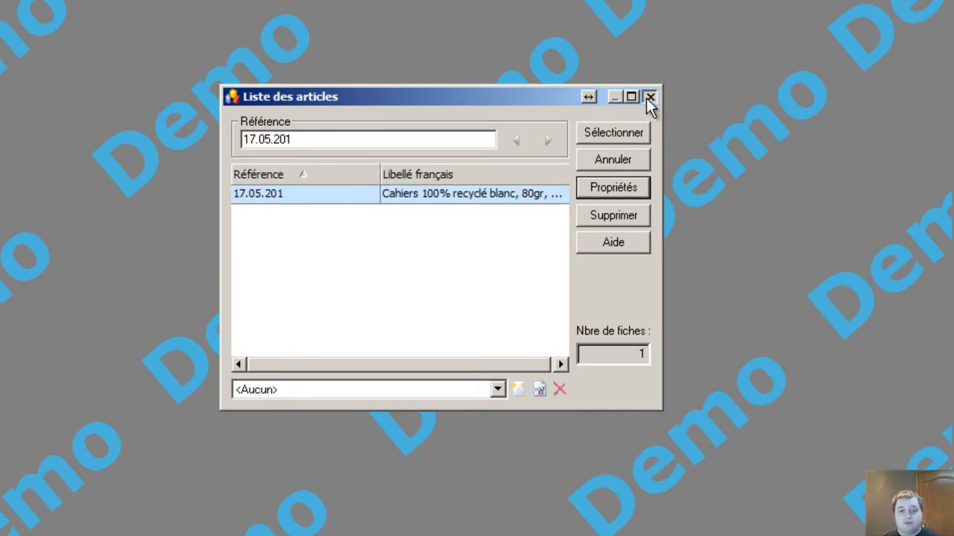